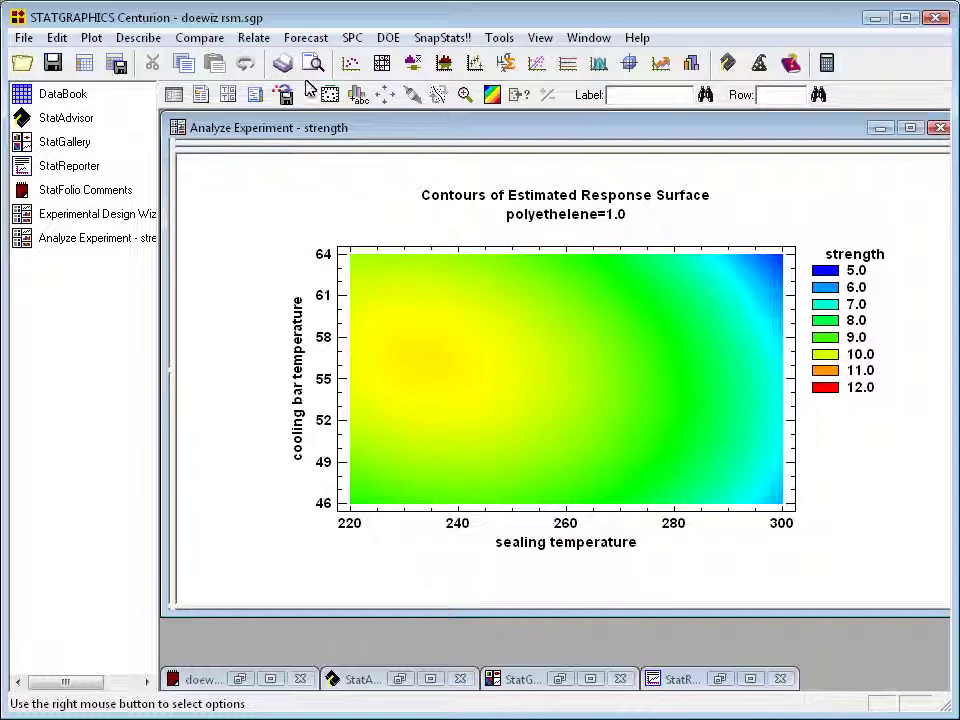
# Copy the polyethelene=1.0 strength contour plot into StatGallery's top-left pane
pyautogui.rightClick(352, 190)
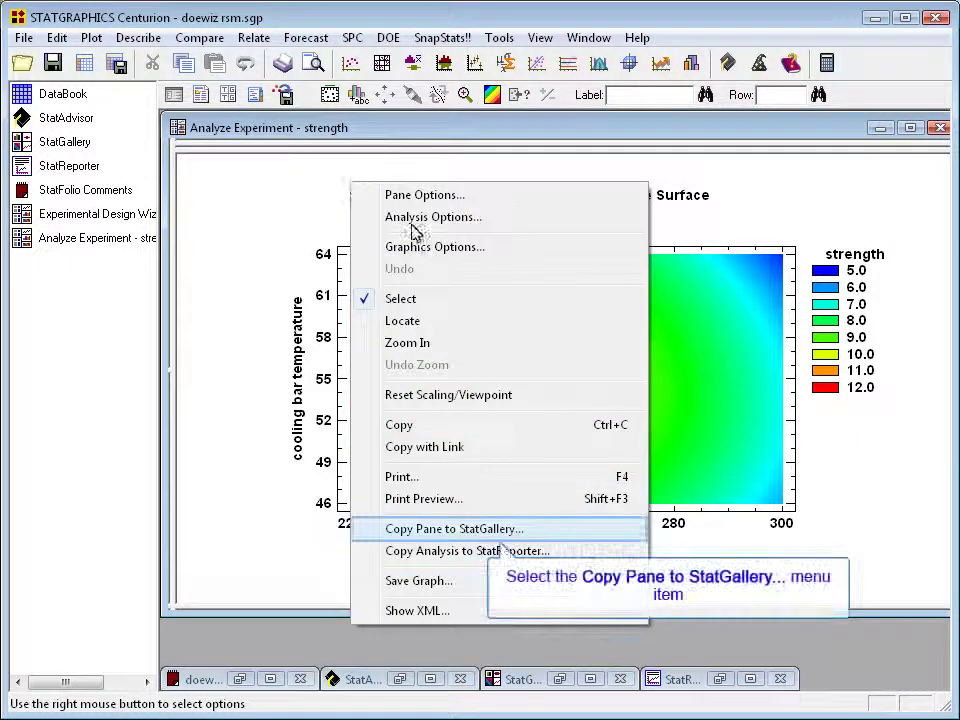
pyautogui.click(456, 535)
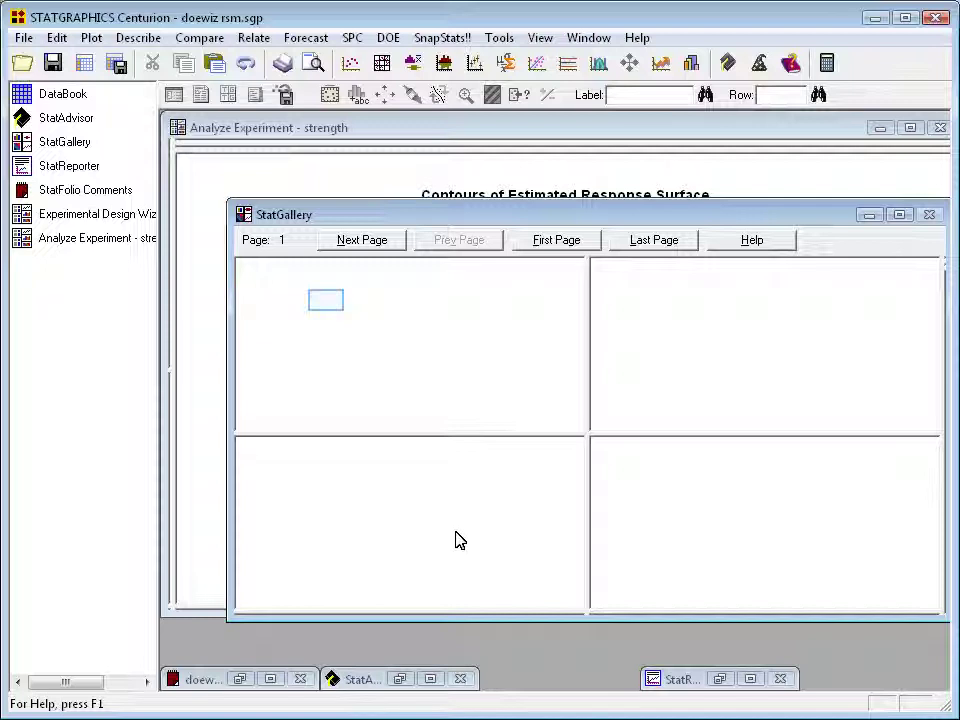
pyautogui.rightClick(328, 304)
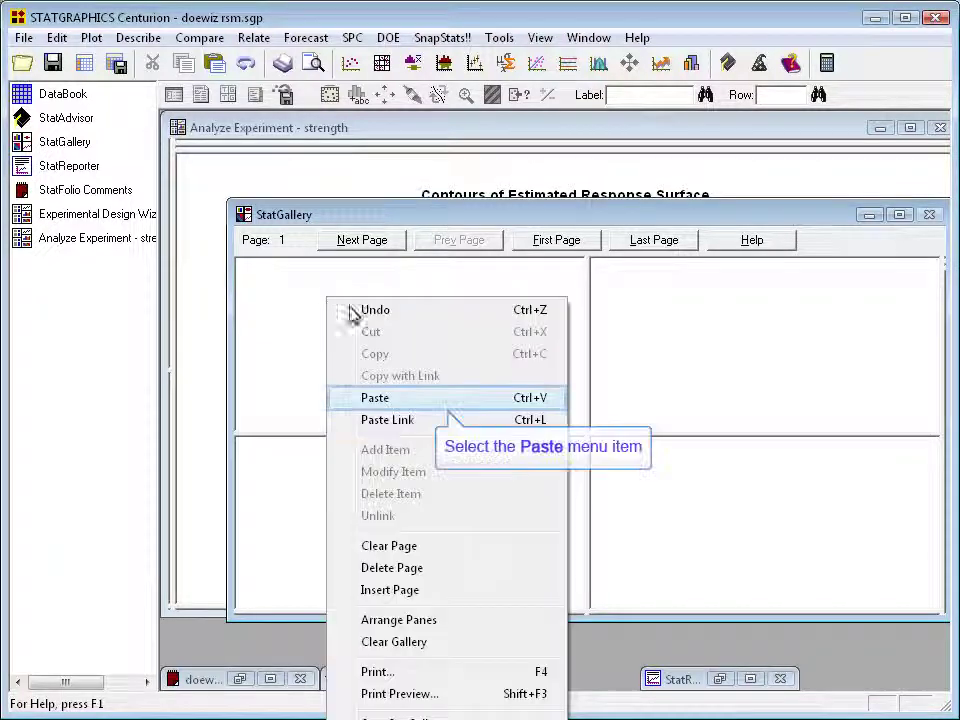
pyautogui.click(378, 398)
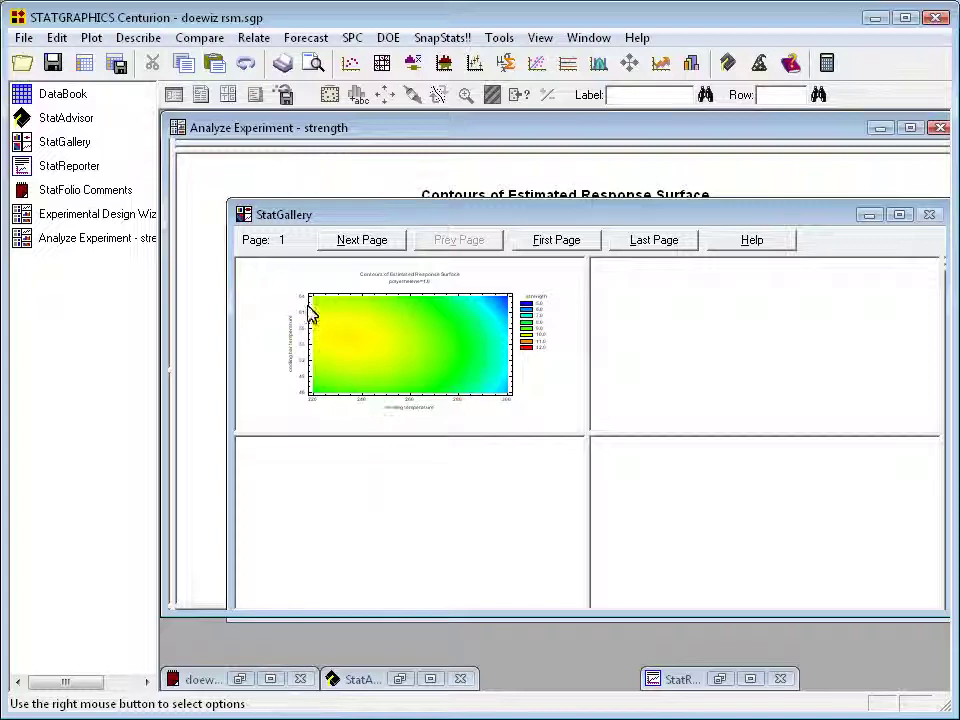
pyautogui.click(302, 184)
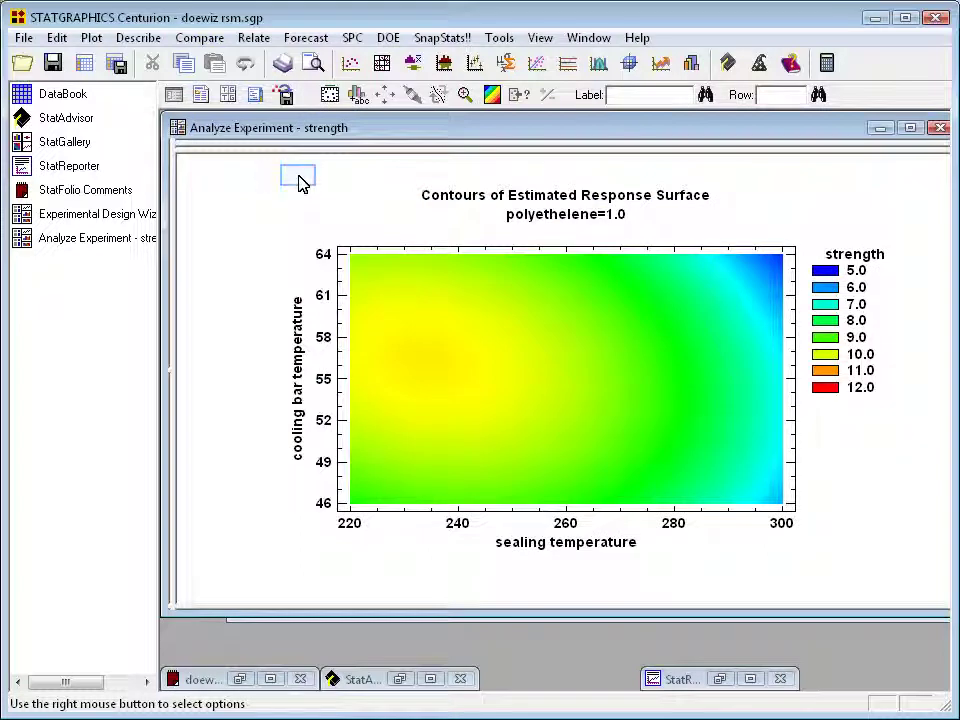
# Change the contour plot's polyethelene hold value from 1.0 to 1.3 and redraw it
pyautogui.rightClick(300, 183)
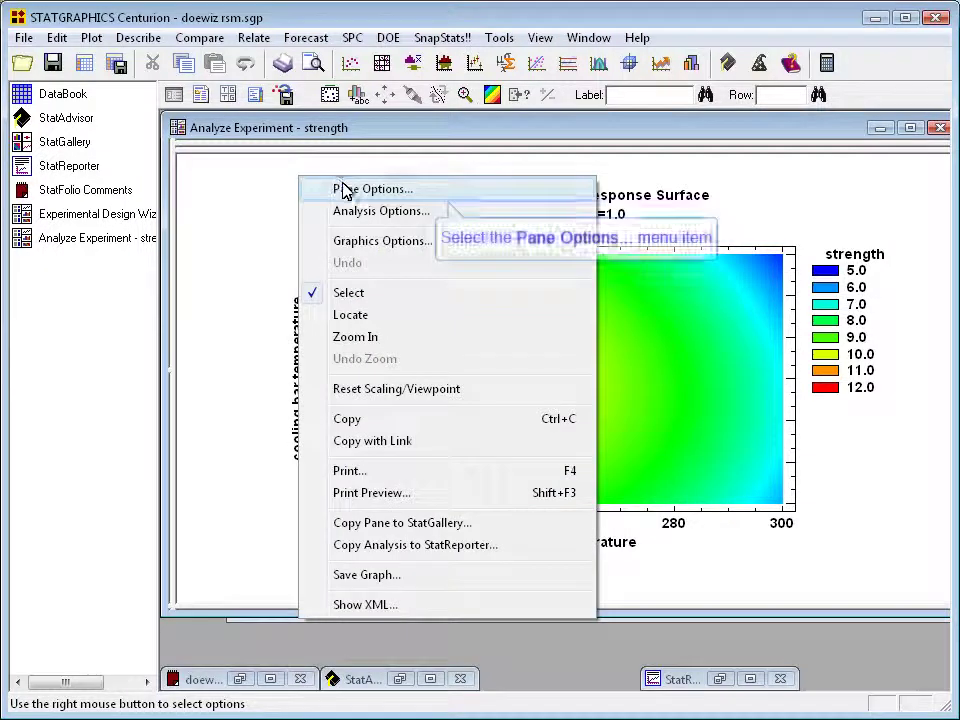
pyautogui.click(345, 190)
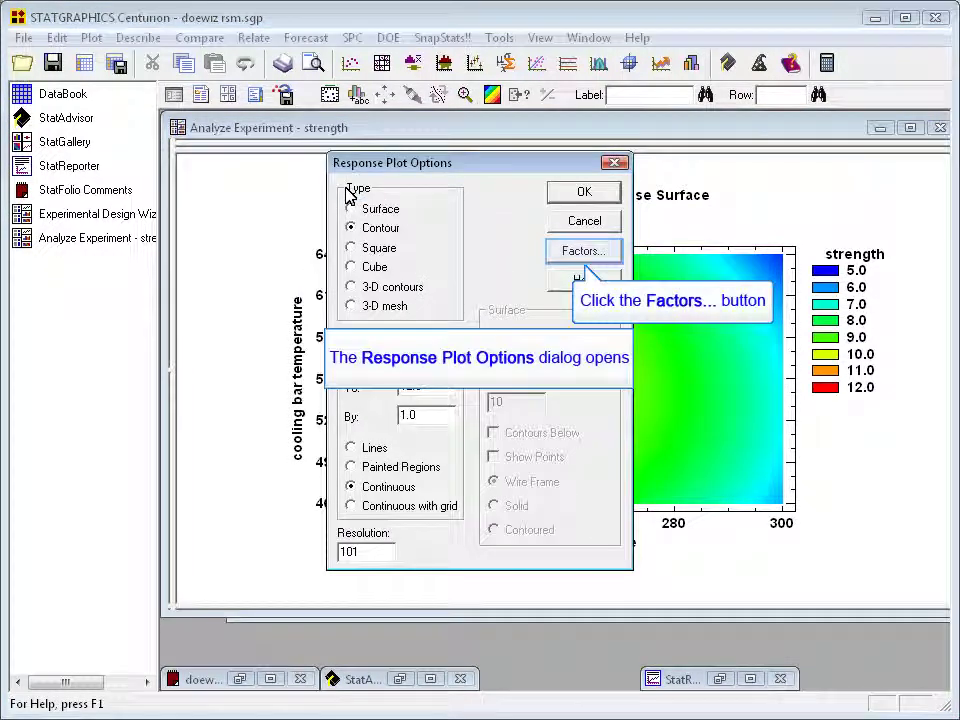
pyautogui.click(568, 252)
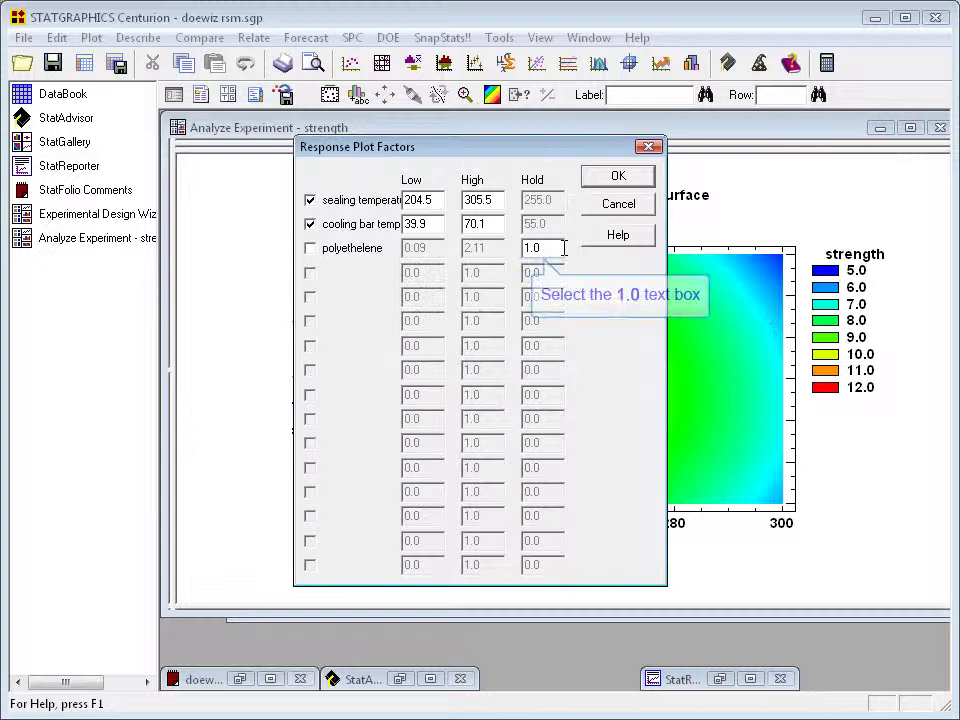
pyautogui.click(540, 247)
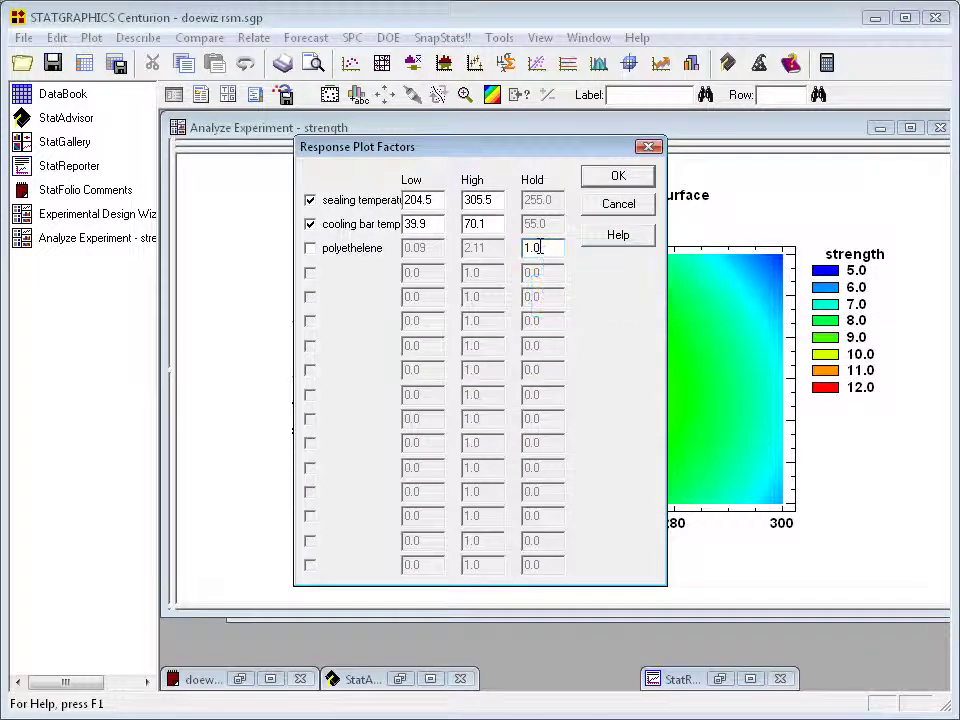
pyautogui.press('BackSpace')
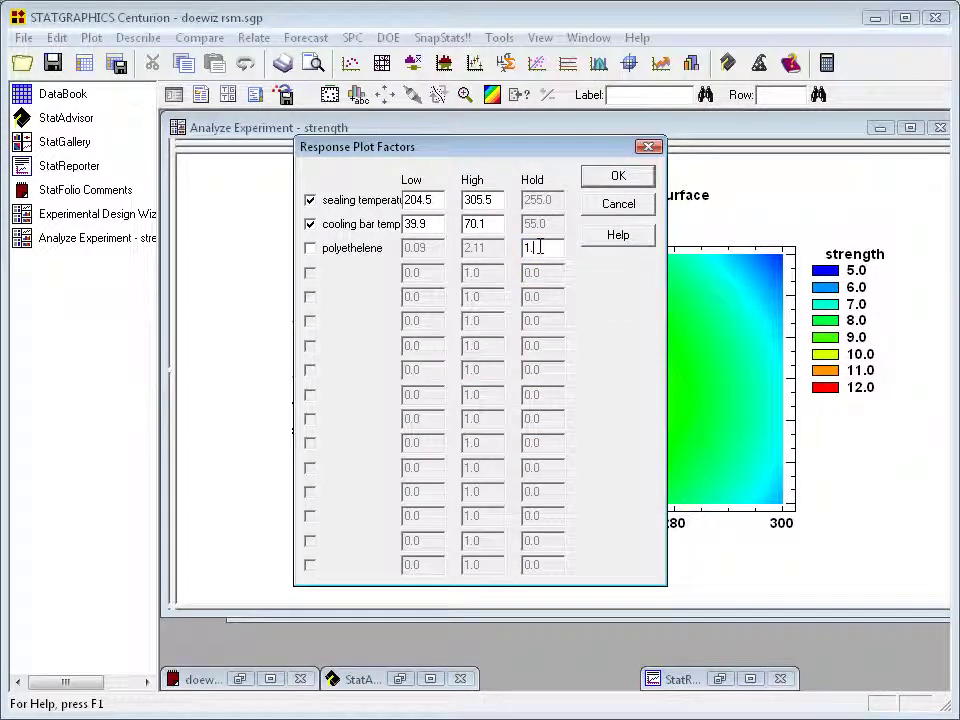
pyautogui.write('3')
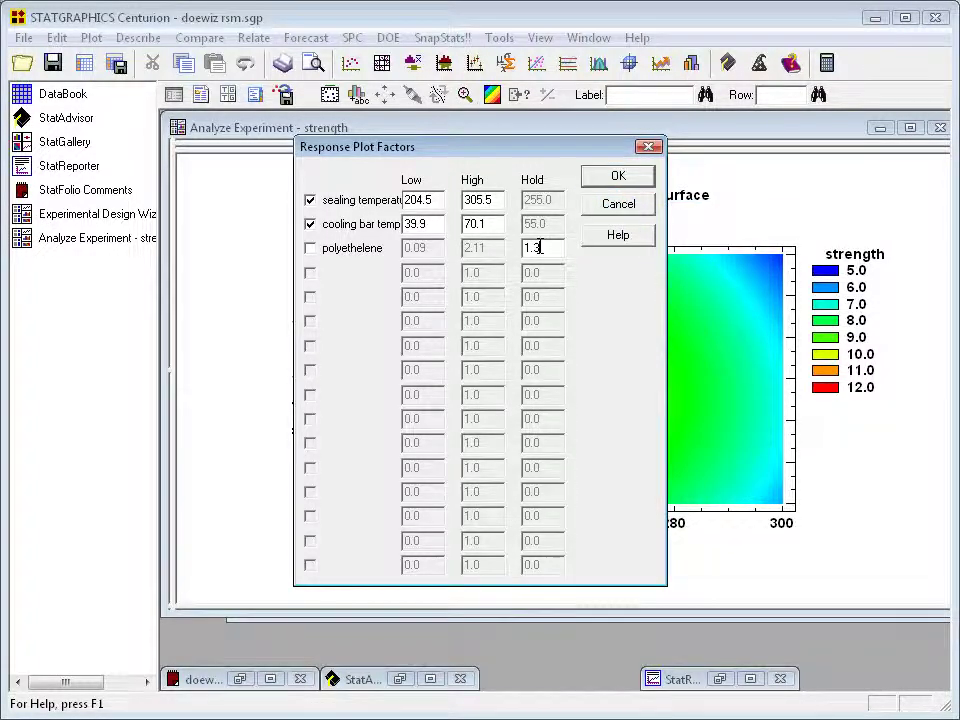
pyautogui.press('Return')
pyautogui.click(605, 198)
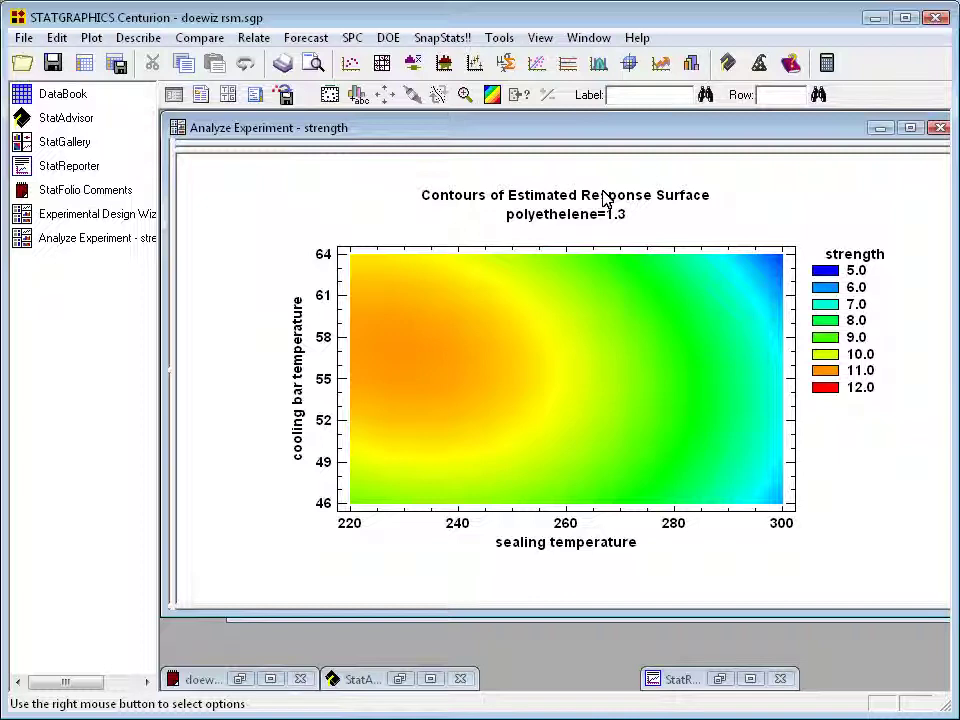
# Copy the polyethelene=1.3 contour plot into StatGallery's upper-right pane
pyautogui.rightClick(741, 182)
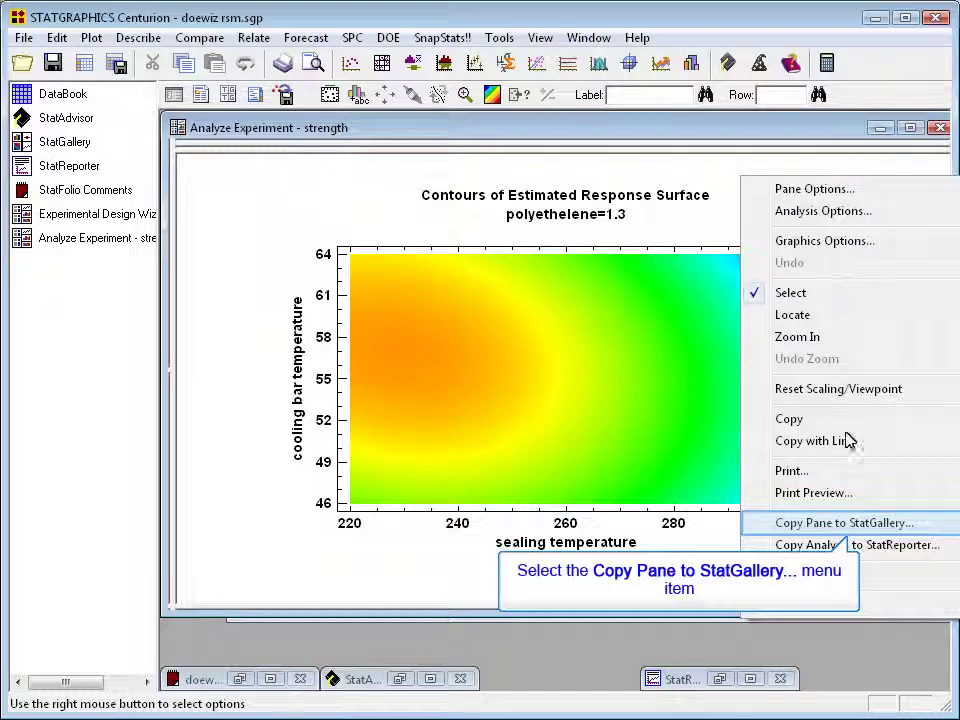
pyautogui.click(849, 527)
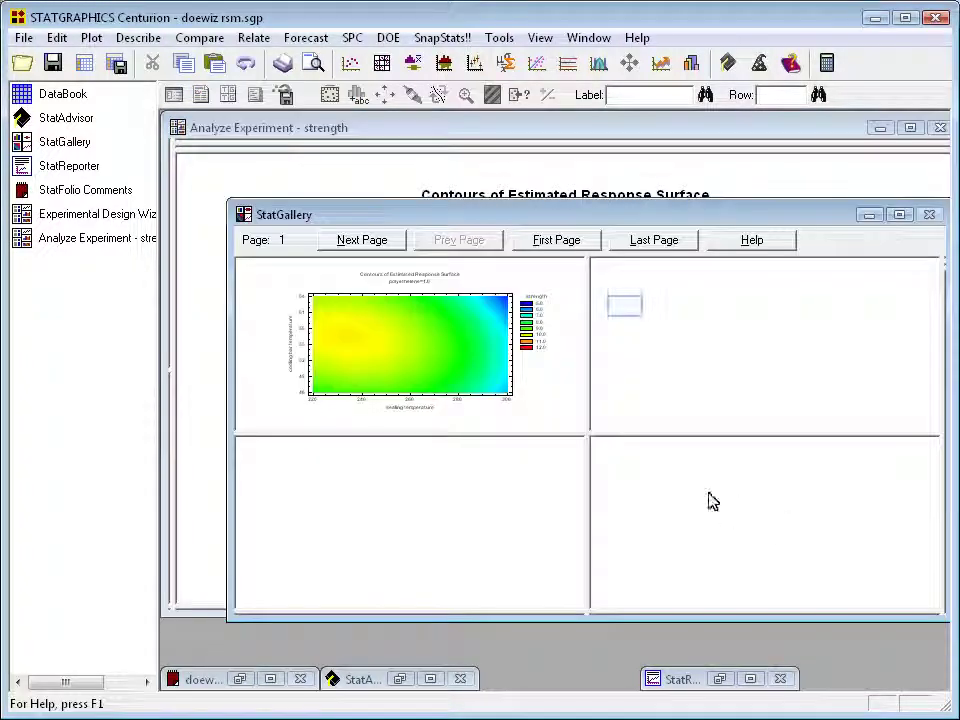
pyautogui.rightClick(626, 299)
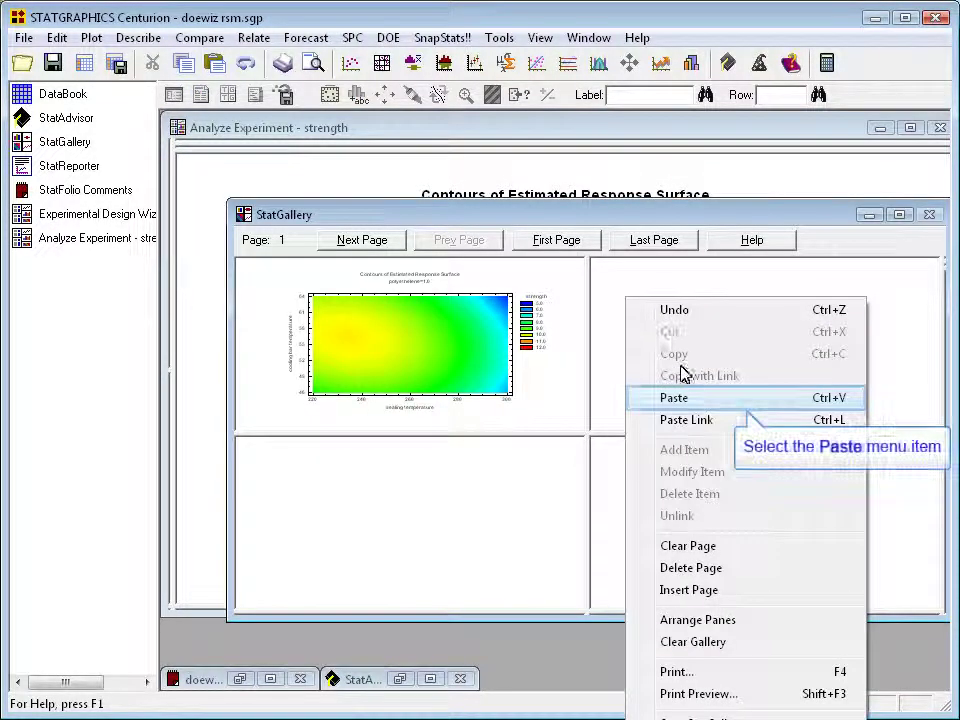
pyautogui.click(686, 400)
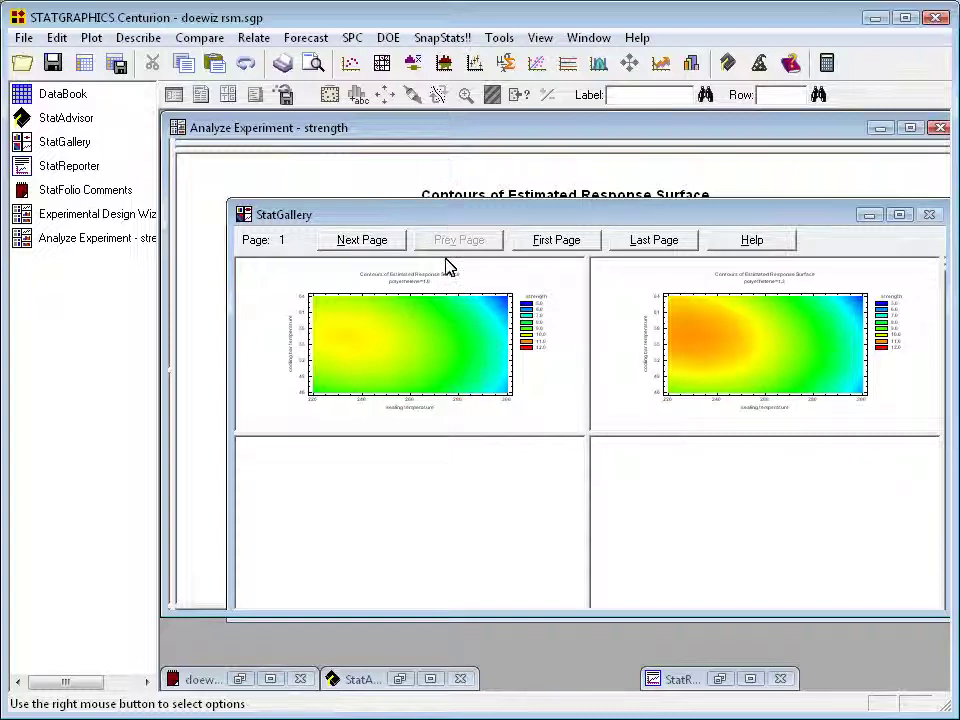
pyautogui.click(435, 176)
# Set the contour plot's polyethelene hold value to 1.6 and redraw it
pyautogui.rightClick(435, 176)
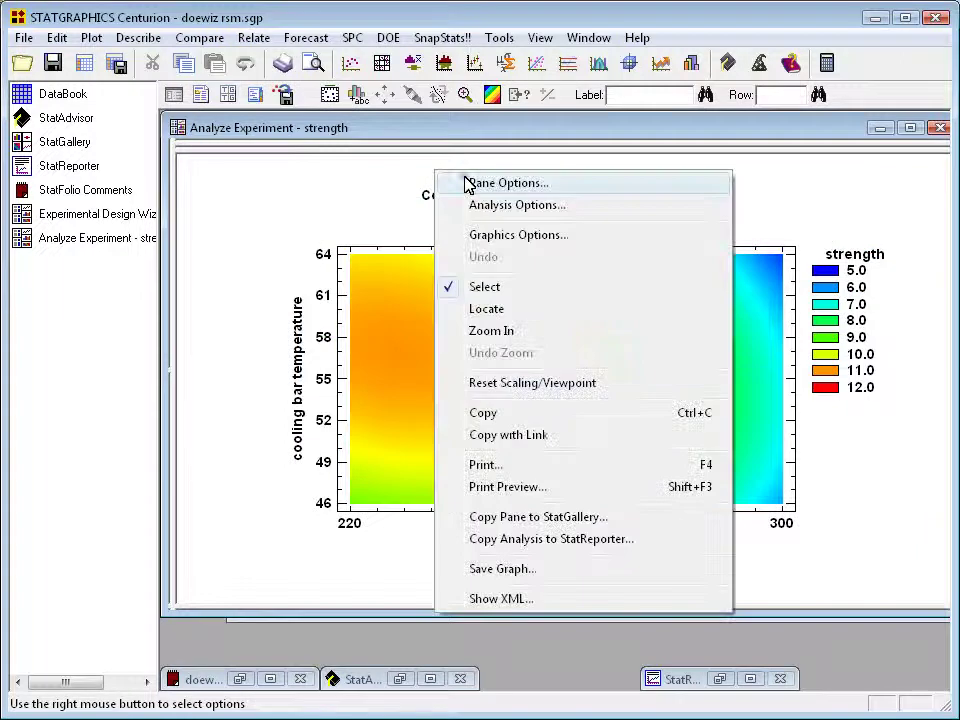
pyautogui.click(465, 184)
pyautogui.click(564, 252)
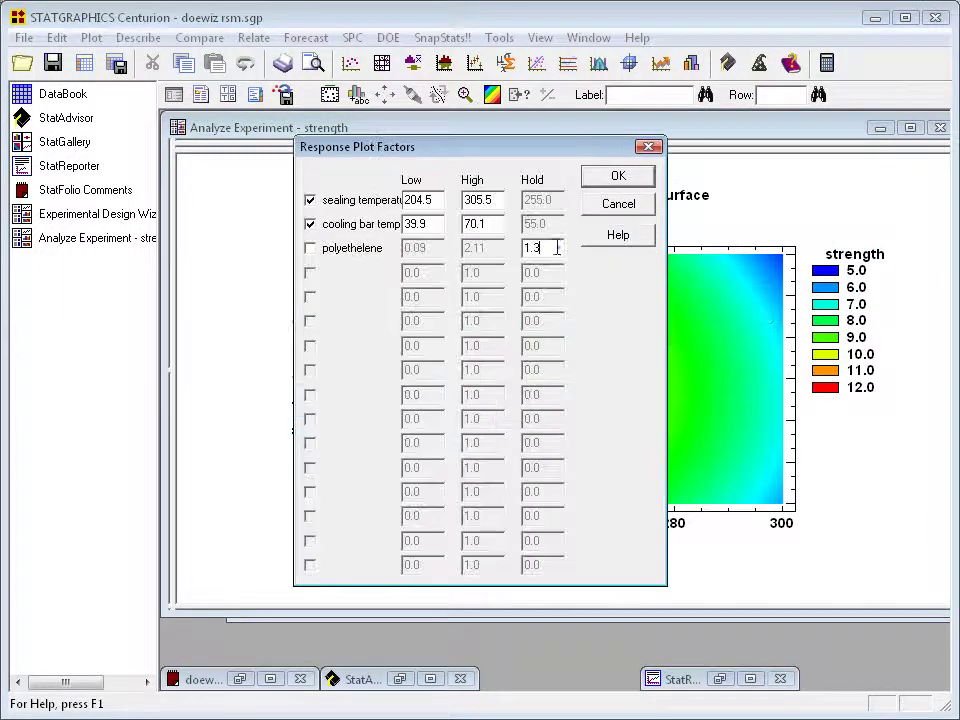
pyautogui.write('6')
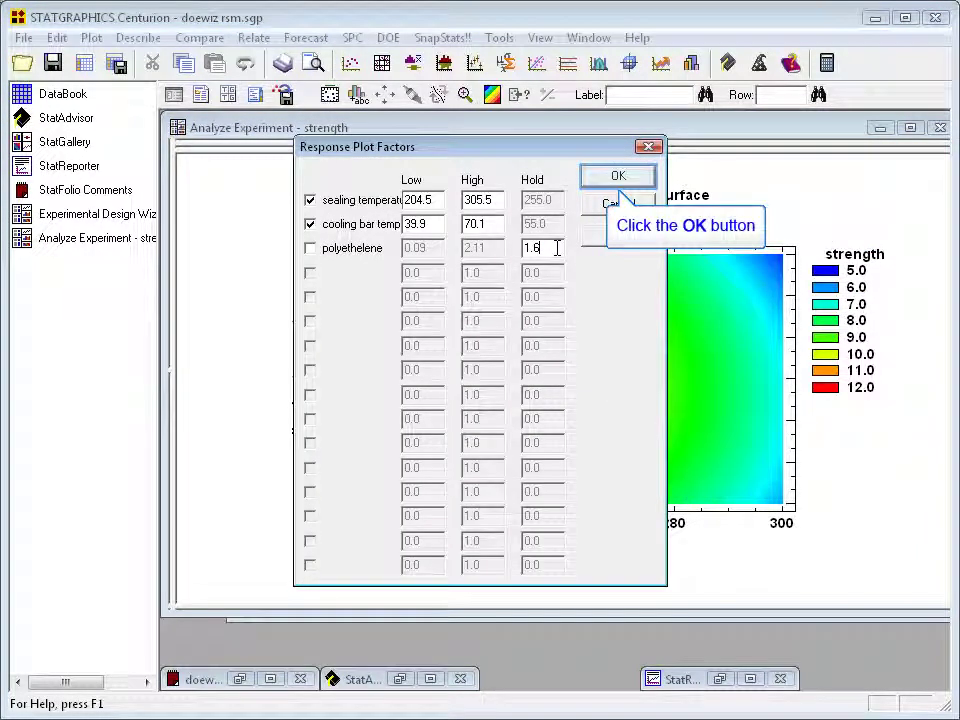
pyautogui.click(612, 178)
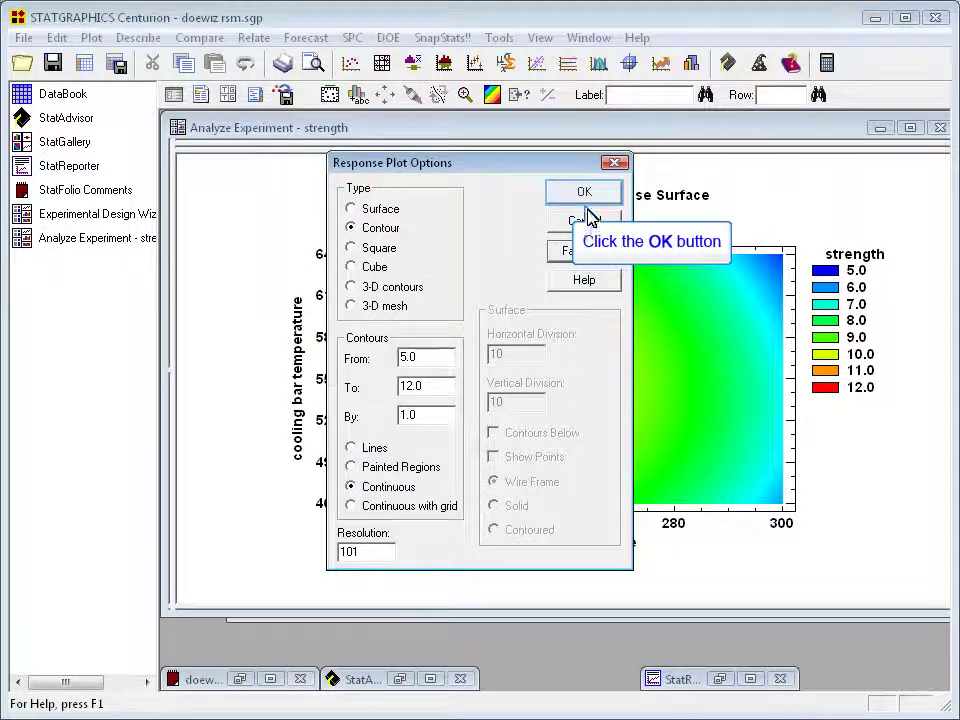
pyautogui.click(587, 196)
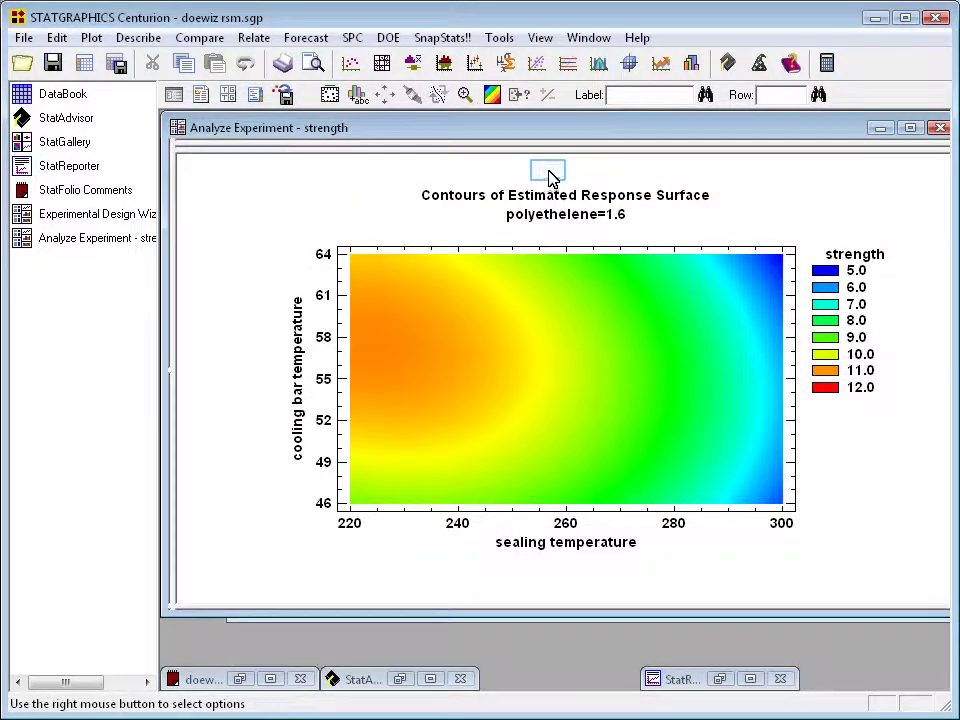
# Copy the polyethelene=1.6 contour plot into StatGallery's lower-left pane
pyautogui.rightClick(548, 178)
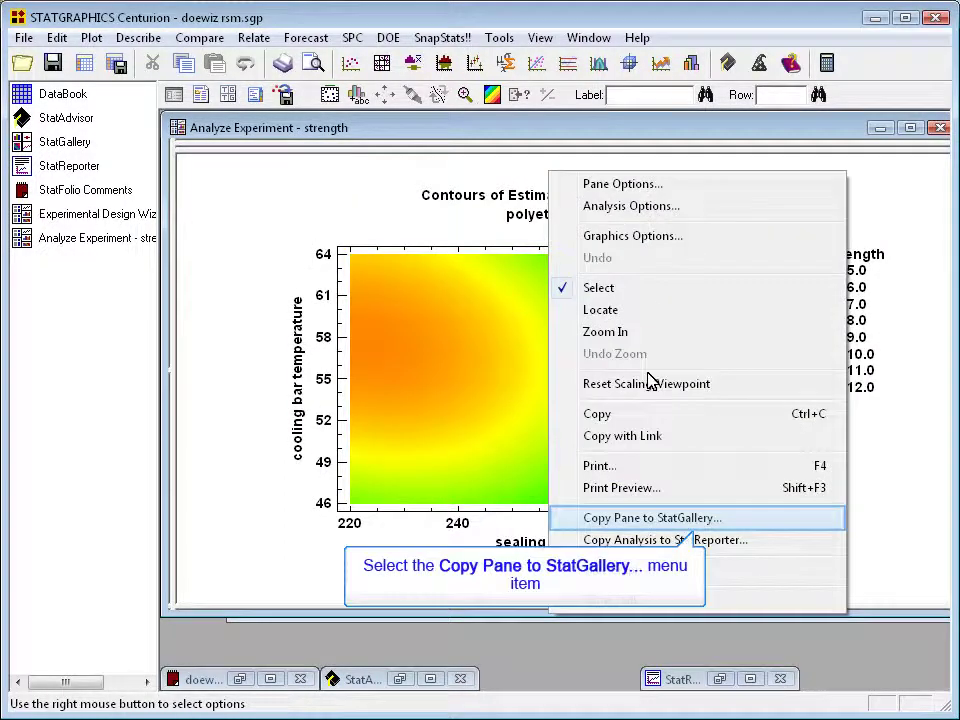
pyautogui.click(656, 518)
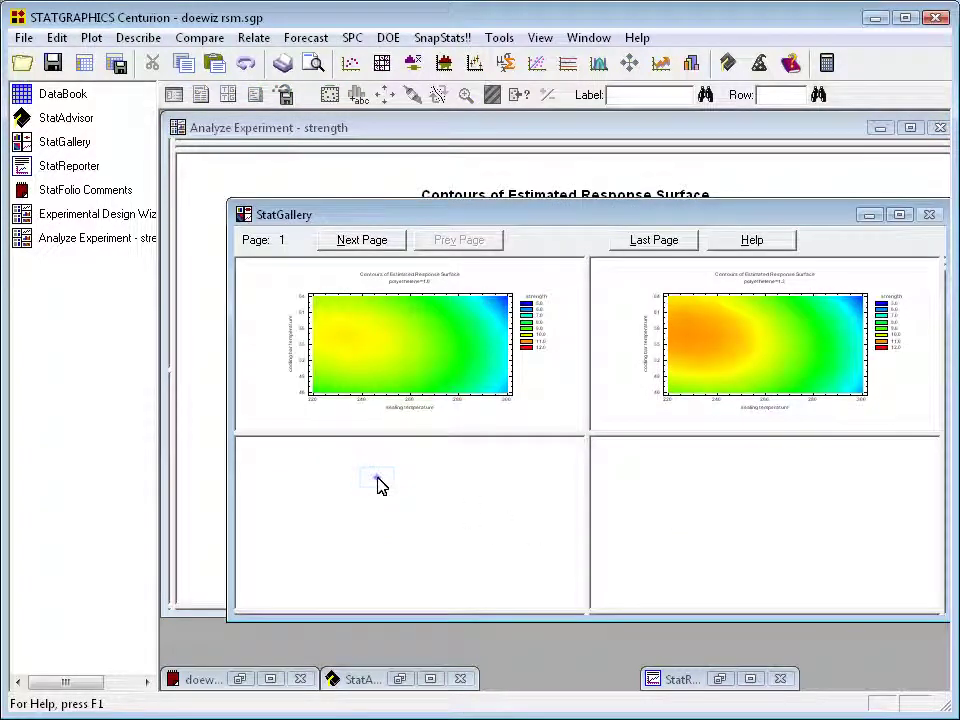
pyautogui.rightClick(380, 485)
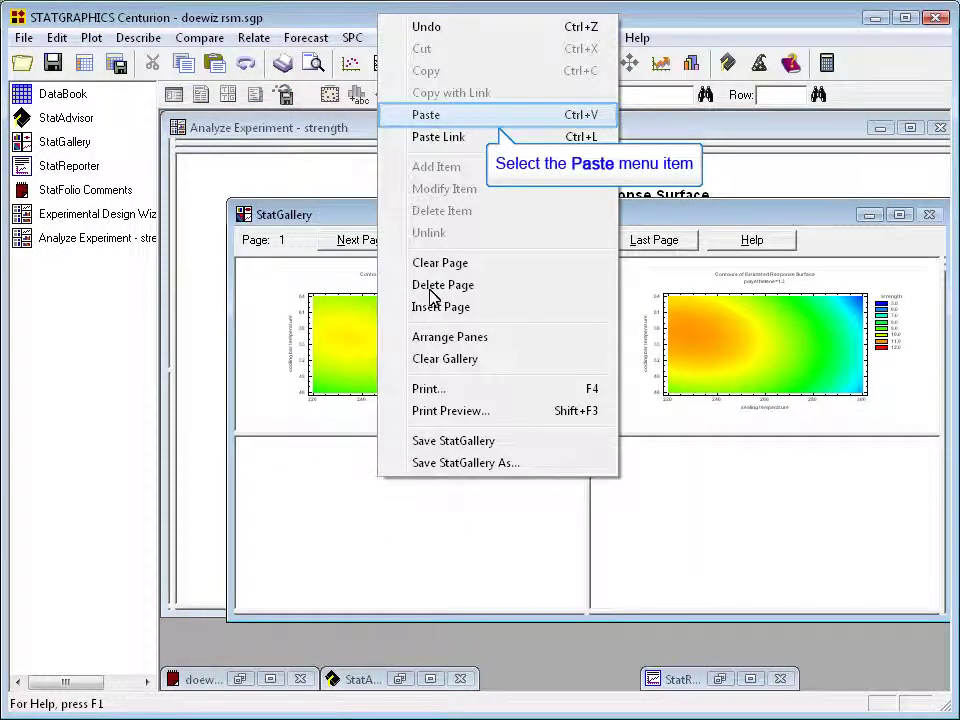
pyautogui.click(437, 115)
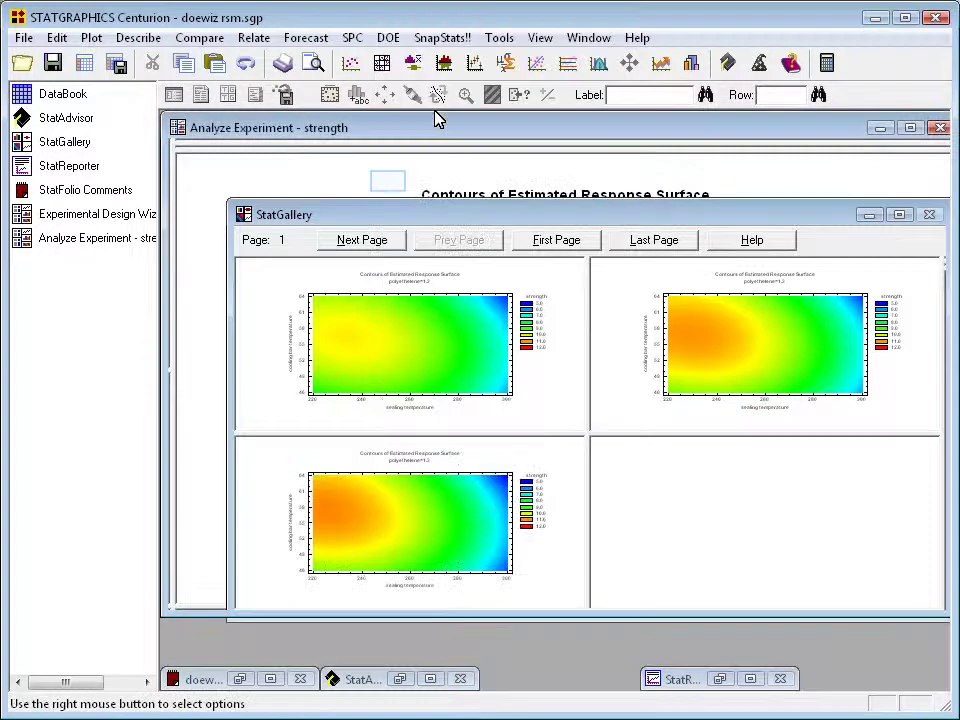
# Redraw the strength contour plot with a new polyethelene hold value
pyautogui.rightClick(390, 188)
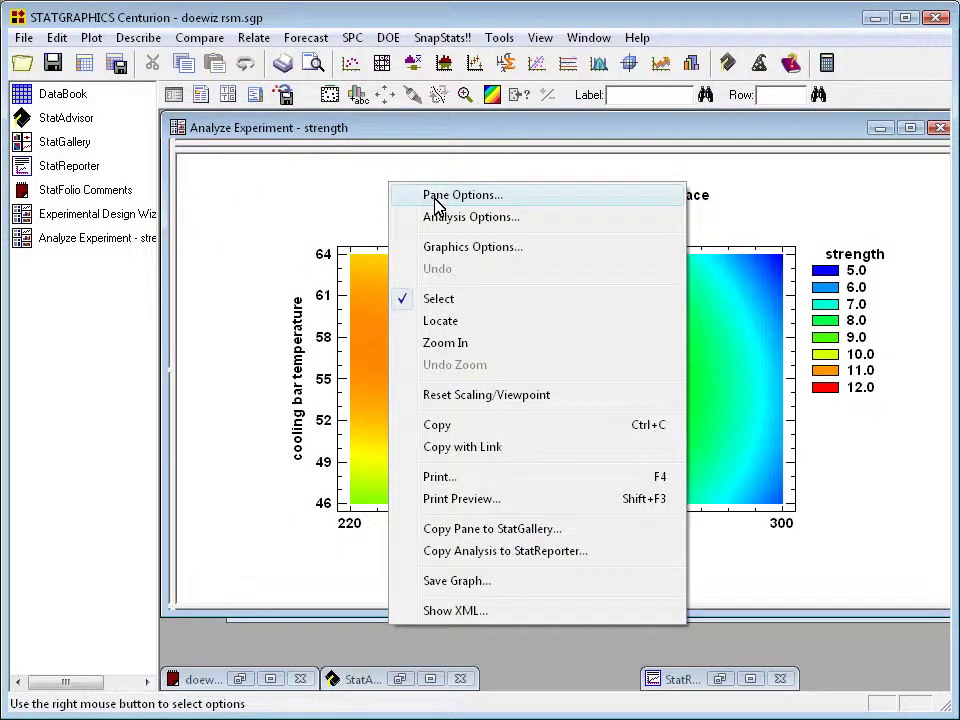
pyautogui.click(435, 196)
pyautogui.click(583, 251)
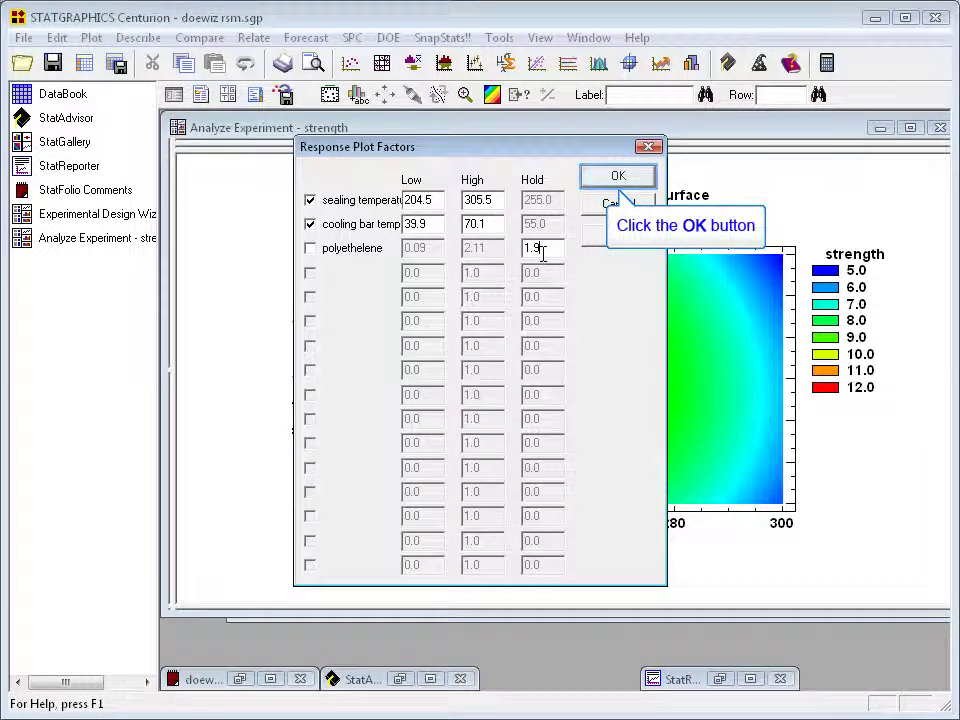
pyautogui.click(618, 176)
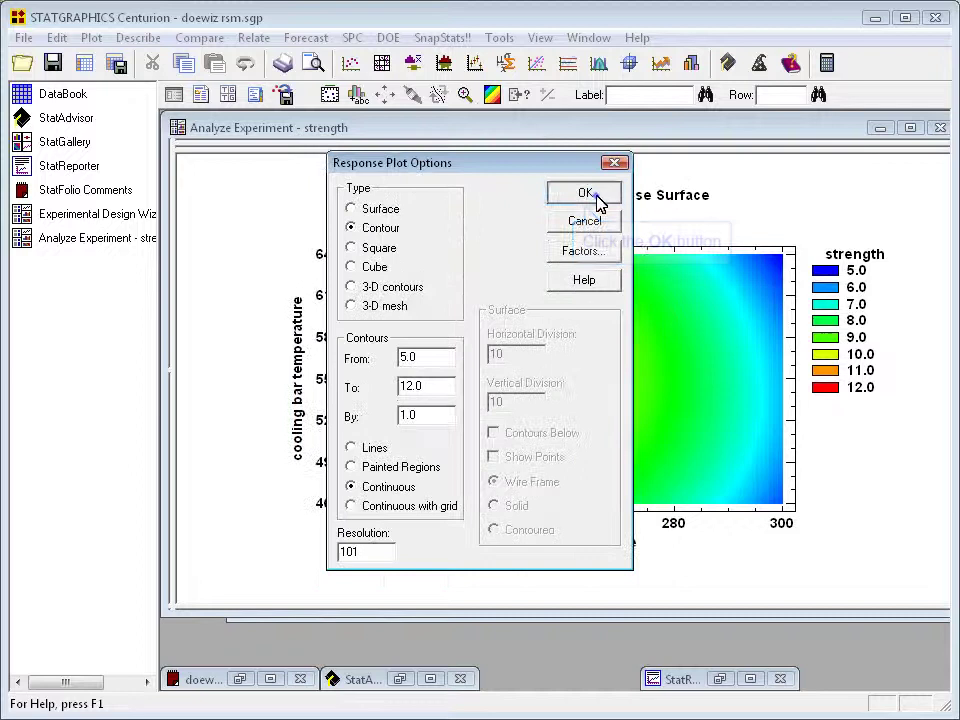
pyautogui.click(588, 194)
# Copy the redrawn contour plot into the gallery's empty lower-right pane
pyautogui.rightClick(570, 179)
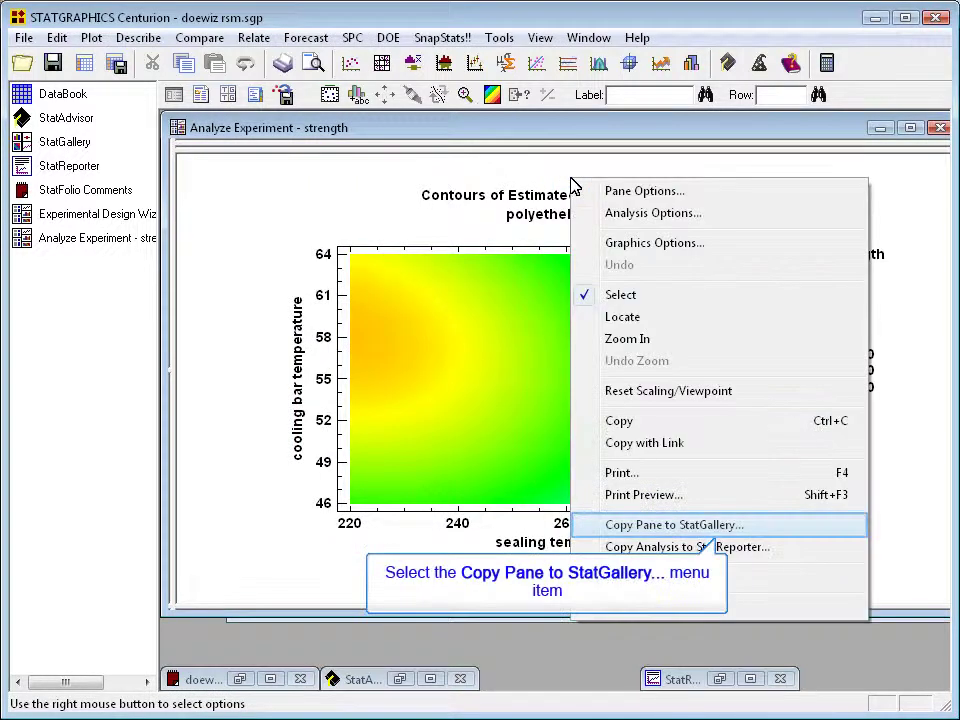
pyautogui.click(675, 527)
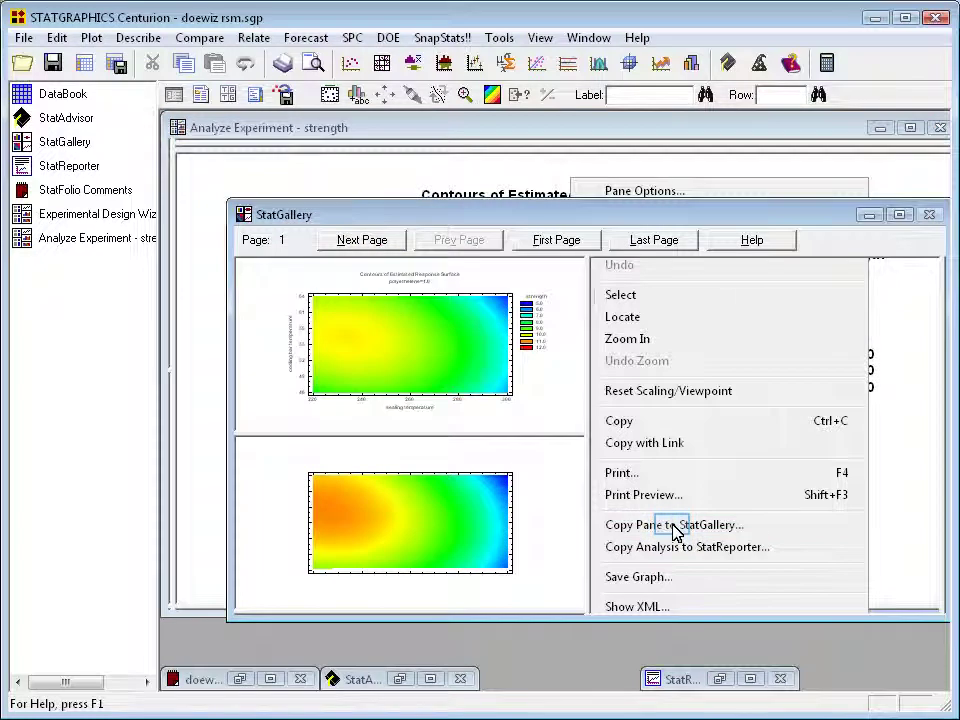
pyautogui.rightClick(675, 527)
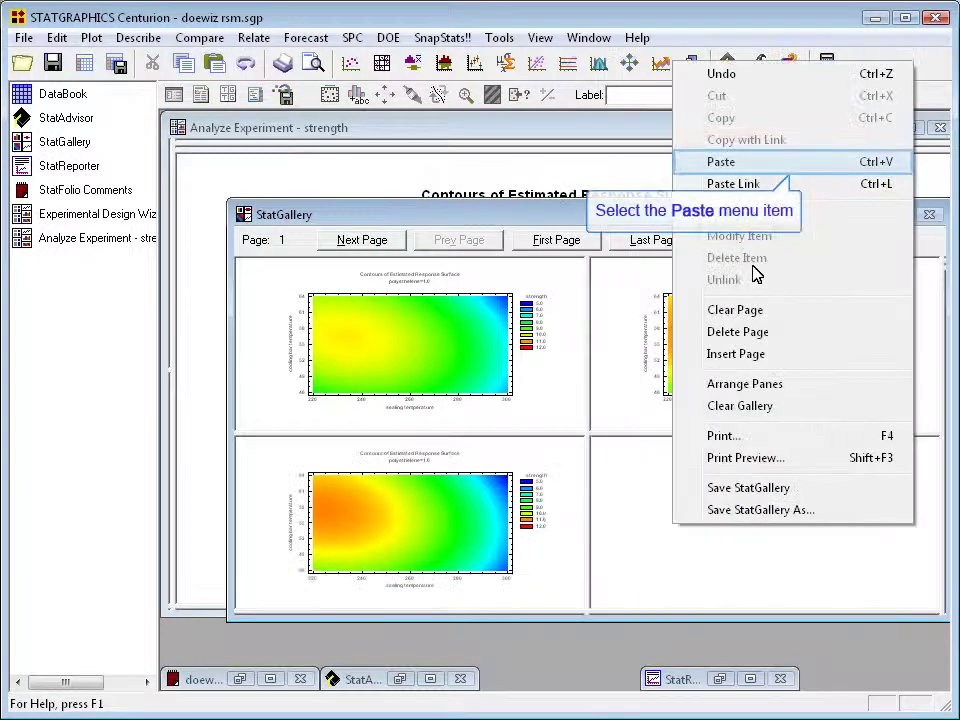
pyautogui.click(755, 162)
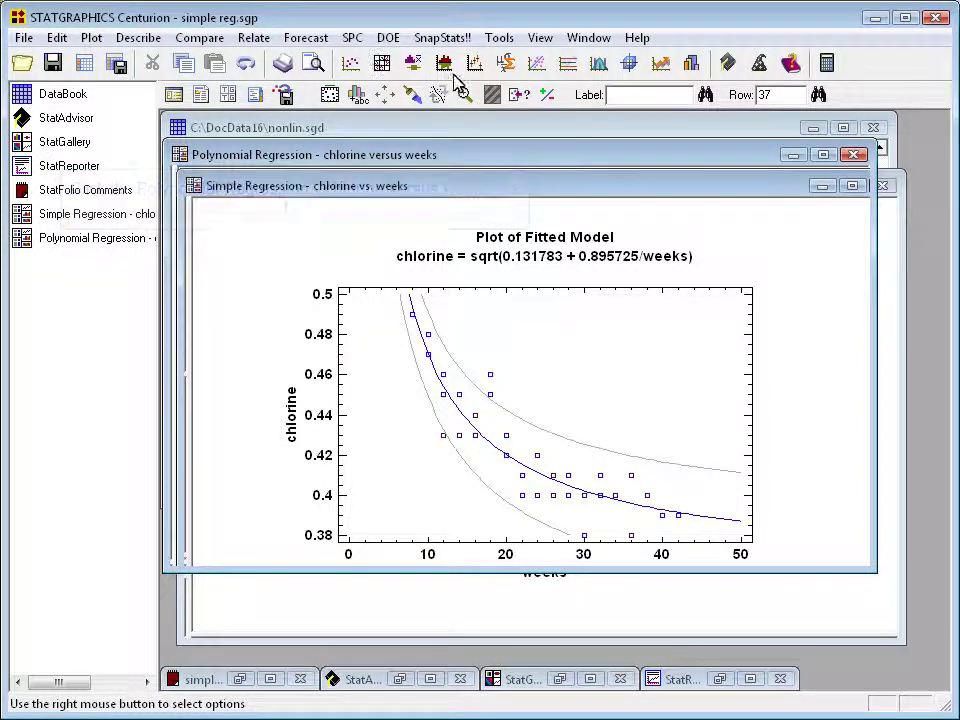
# Copy the simple regression chlorine-versus-weeks fitted-model plot to StatGallery
pyautogui.click(522, 156)
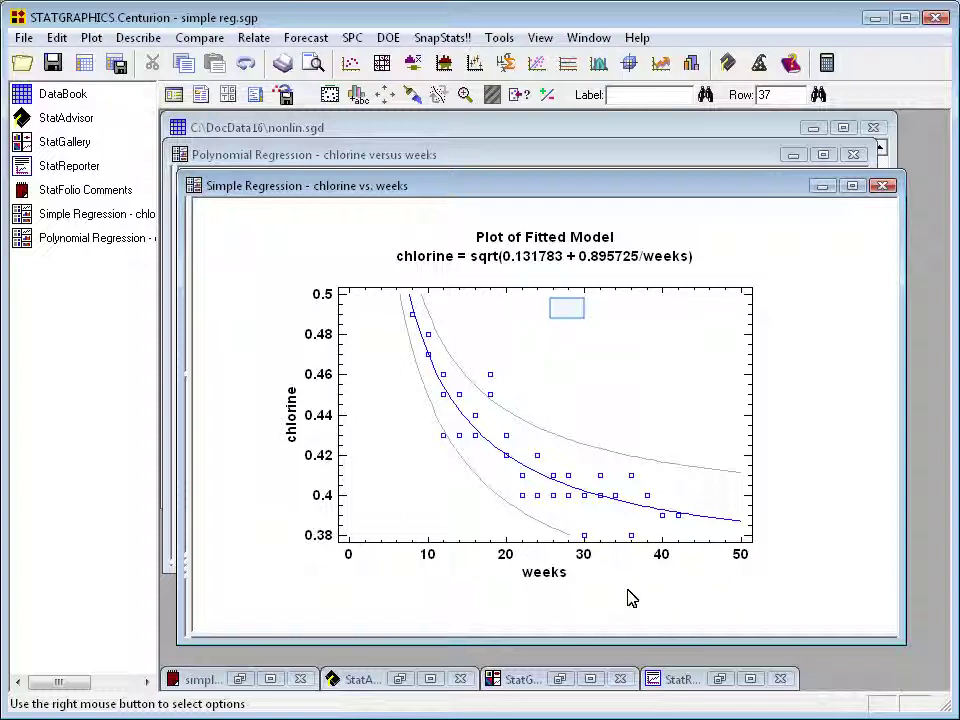
pyautogui.rightClick(569, 317)
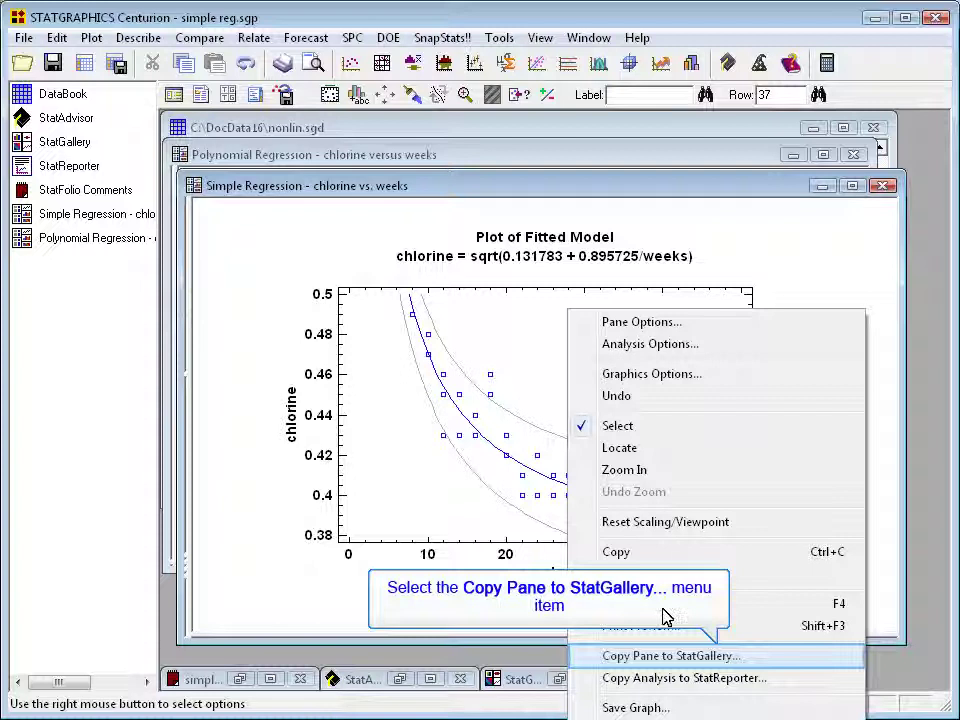
pyautogui.click(667, 657)
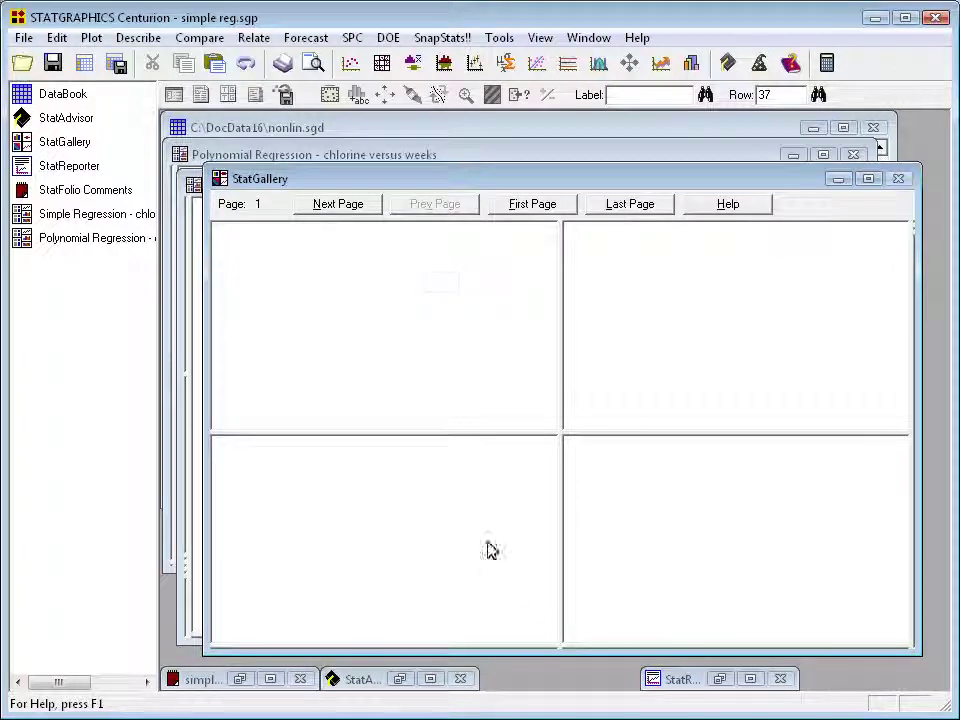
# Set the StatGallery page's pane arrangement to One Position Only
pyautogui.rightClick(444, 289)
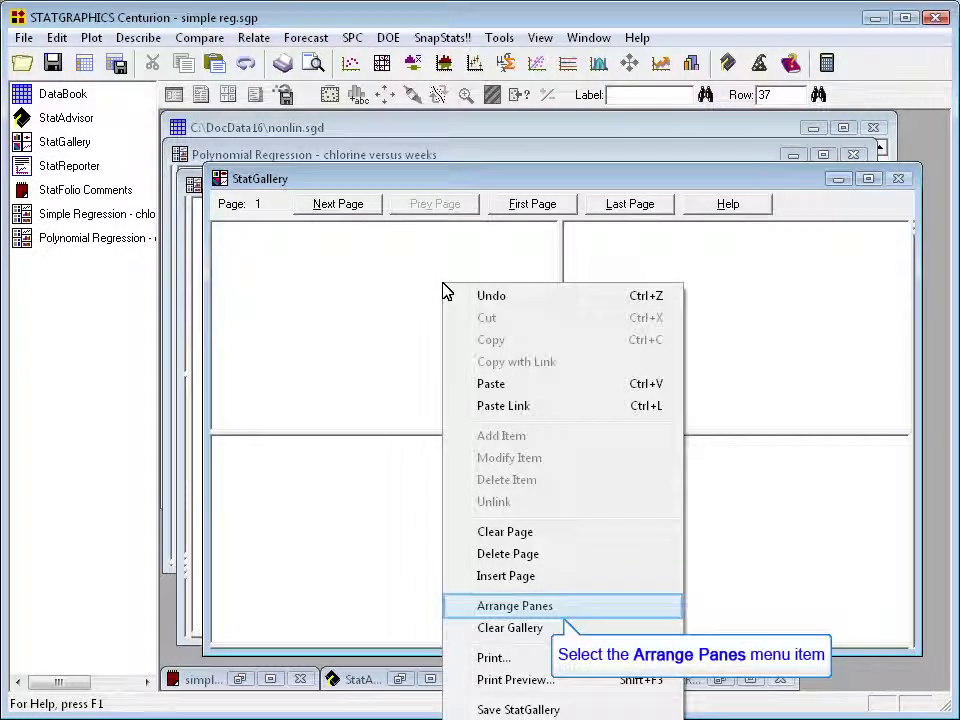
pyautogui.click(521, 607)
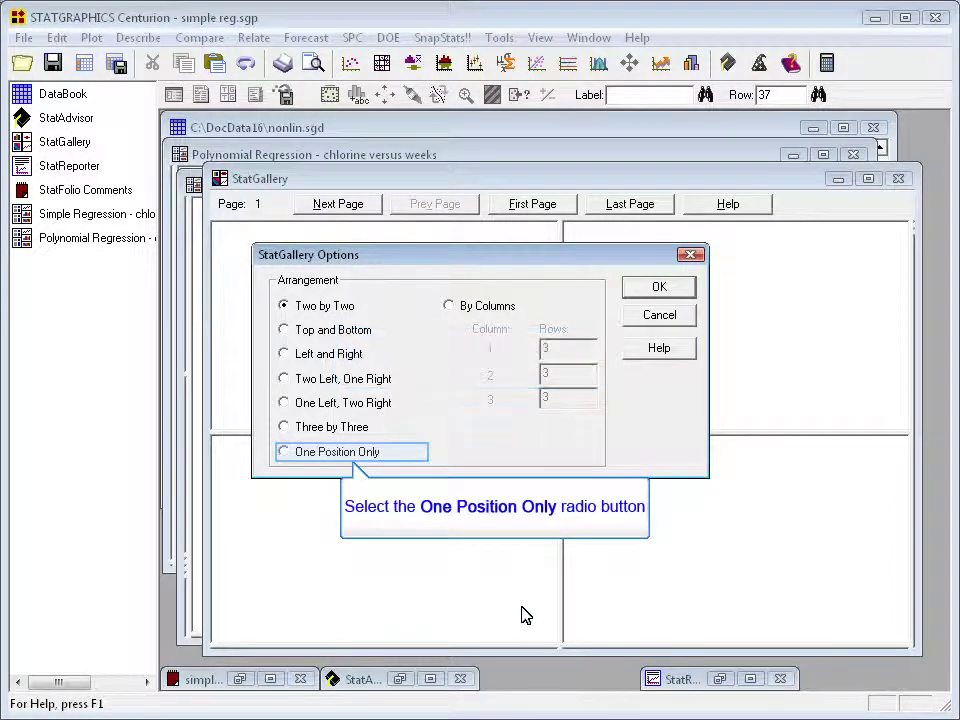
pyautogui.click(313, 454)
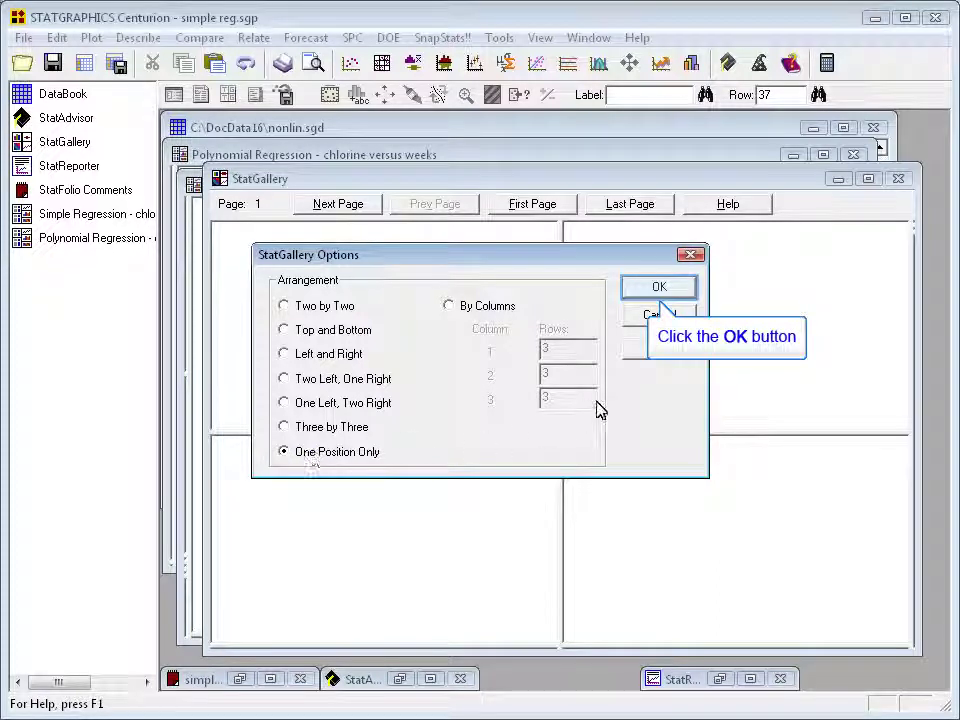
pyautogui.click(671, 290)
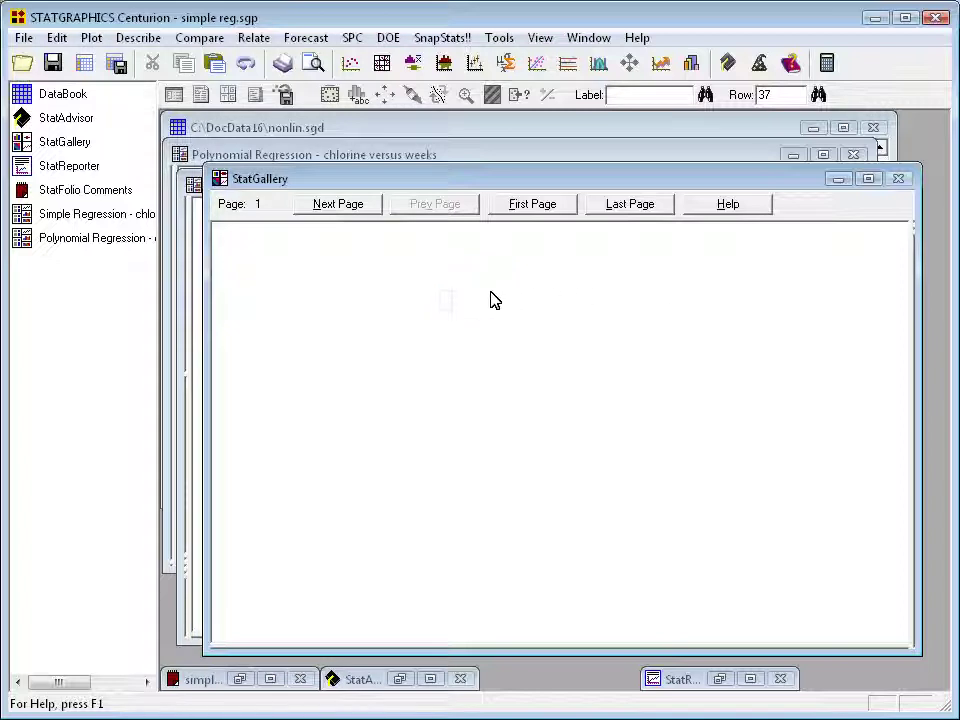
# Paste the simple regression fitted-model plot into the single StatGallery pane
pyautogui.rightClick(458, 300)
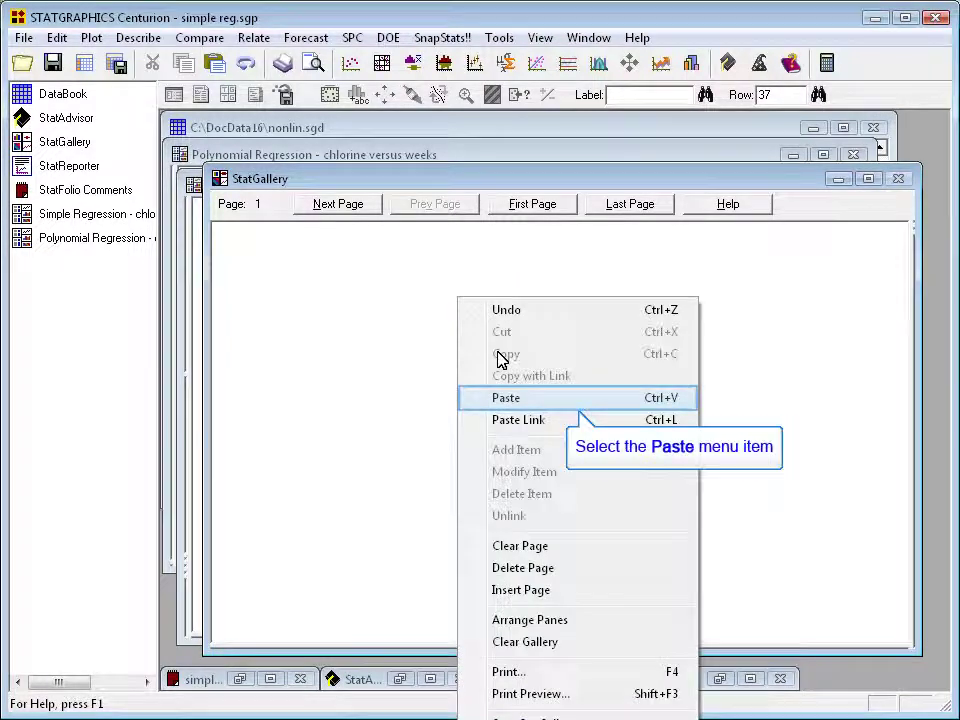
pyautogui.click(505, 398)
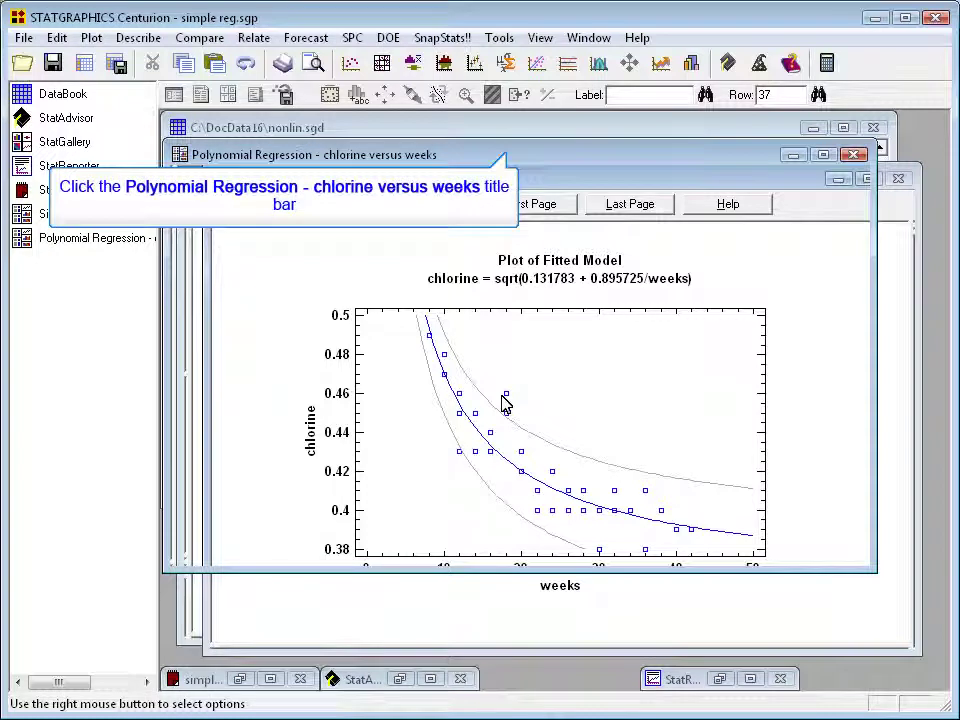
pyautogui.click(512, 156)
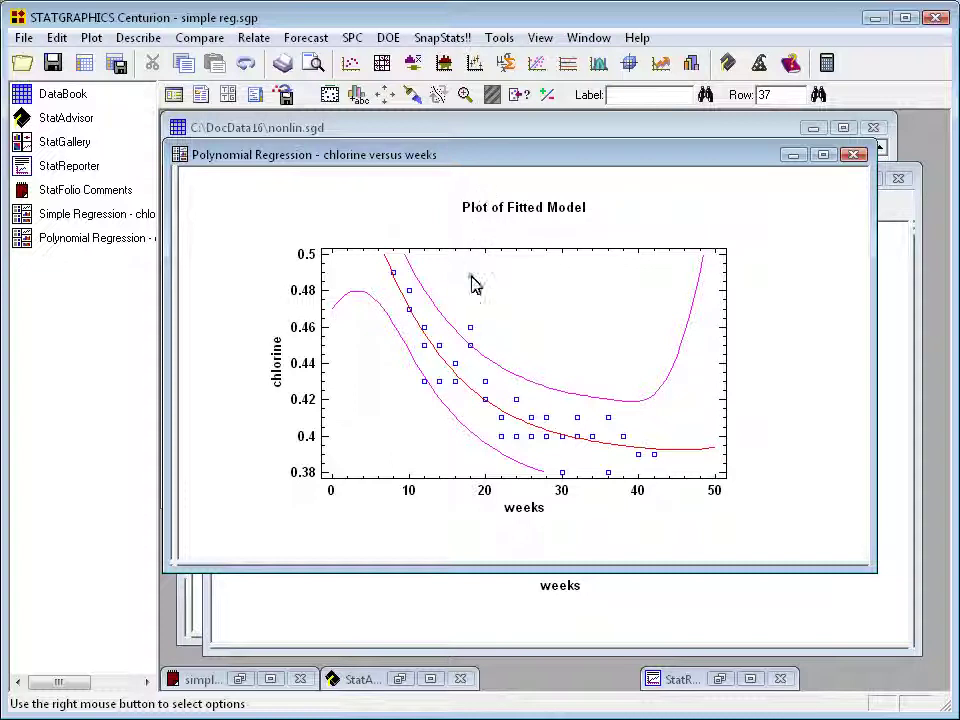
# Overlay the polynomial regression fit and limits onto the gallery's simple regression plot
pyautogui.rightClick(473, 283)
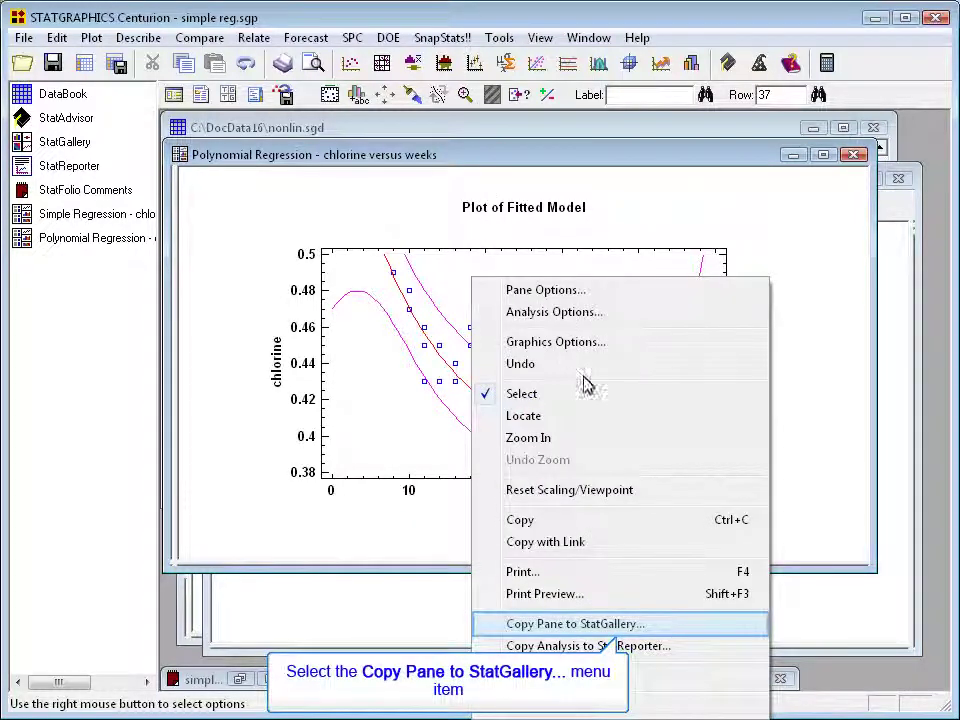
pyautogui.click(617, 624)
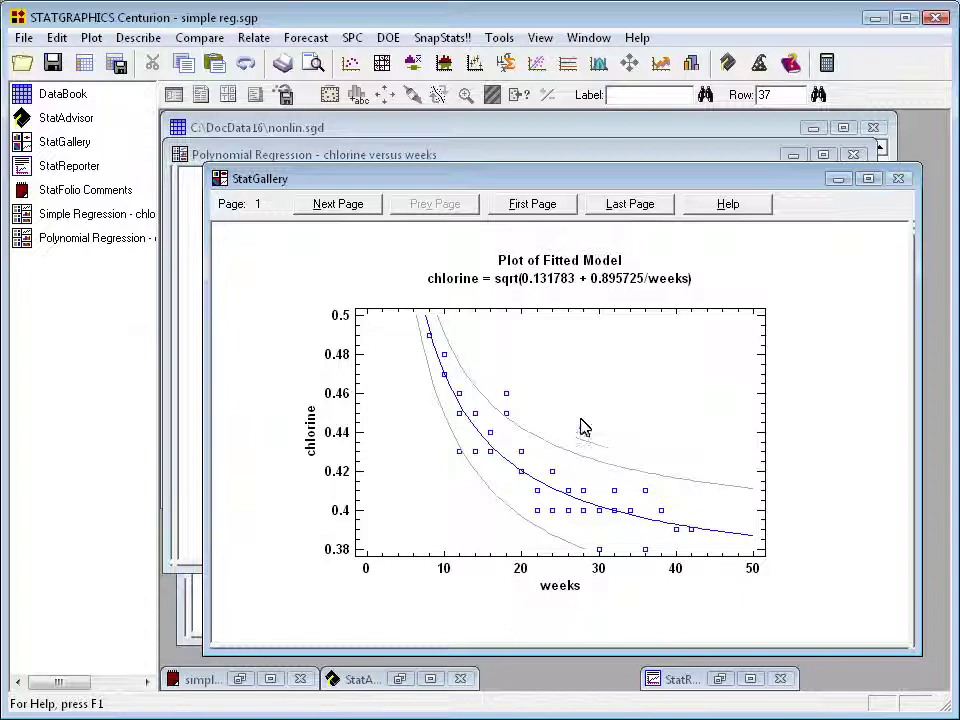
pyautogui.rightClick(581, 357)
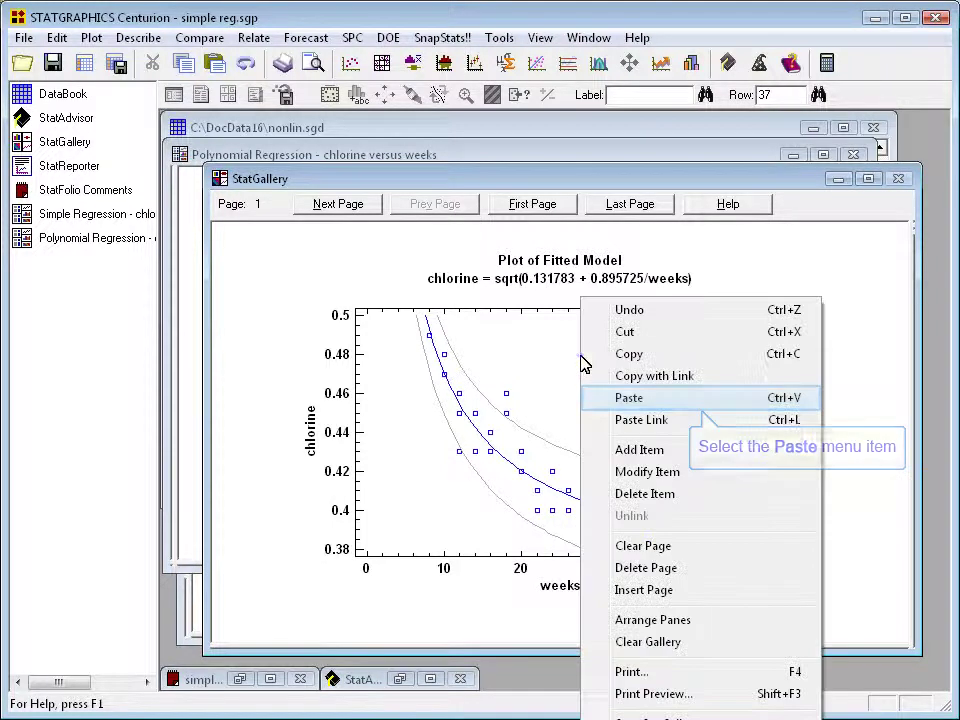
pyautogui.click(618, 400)
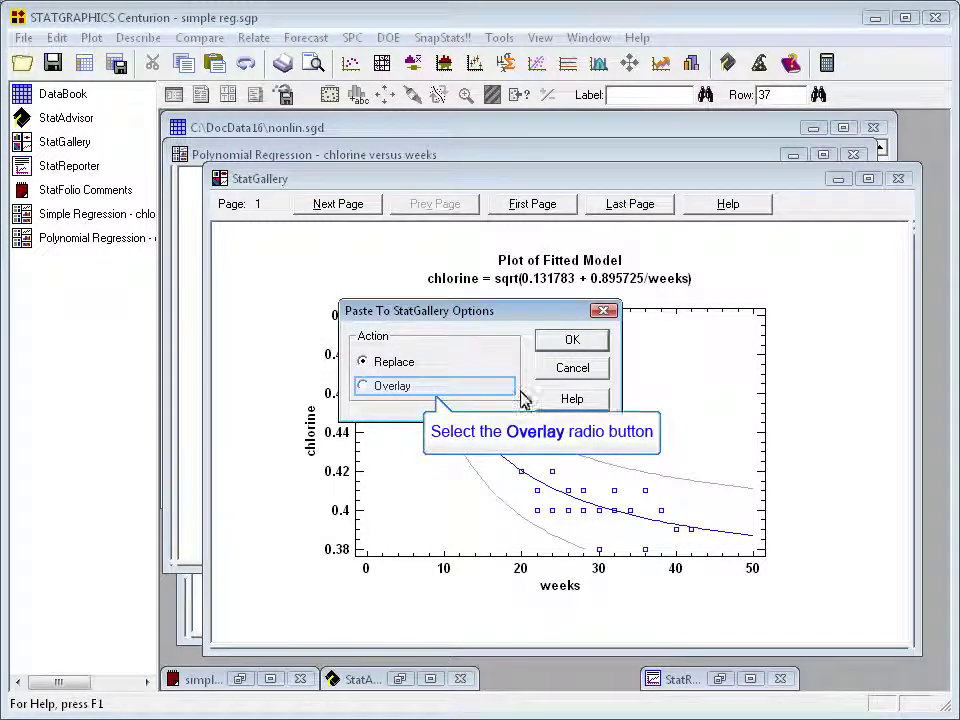
pyautogui.click(400, 391)
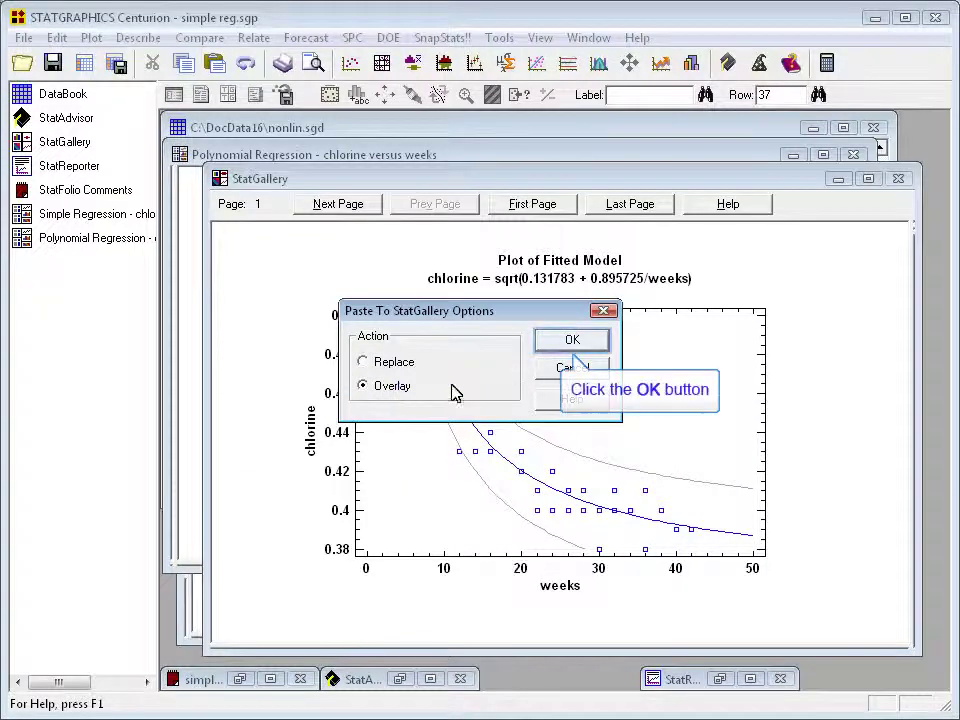
pyautogui.click(568, 342)
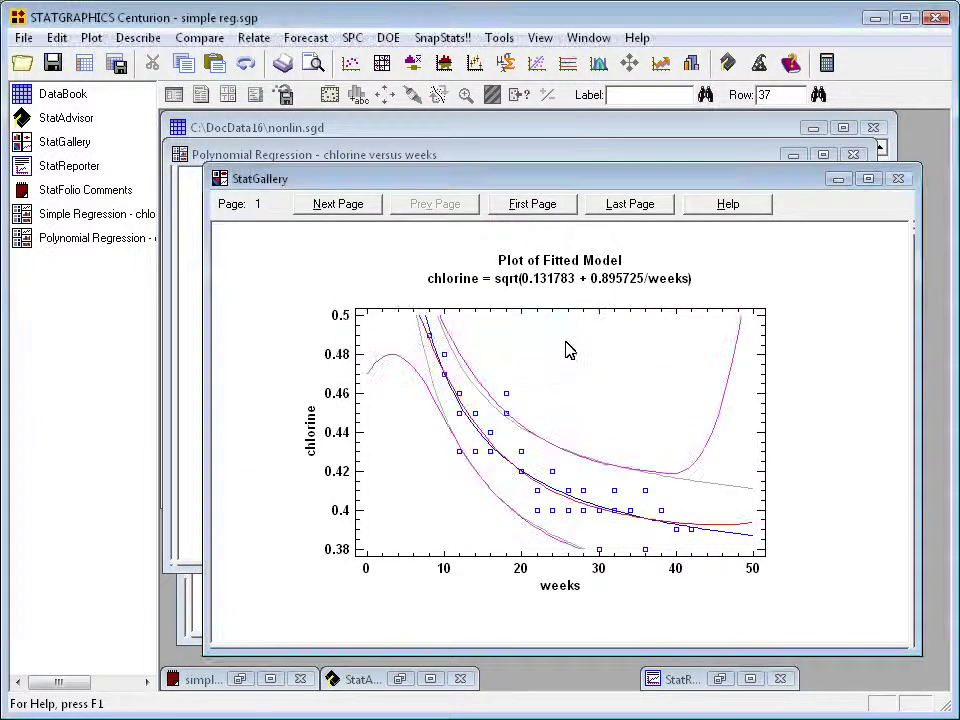